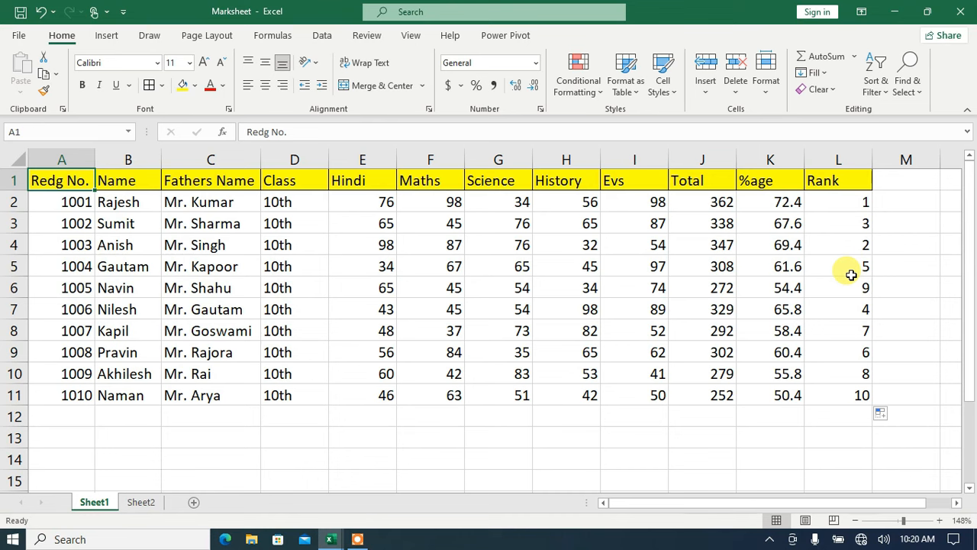
Clear the existing results under Total, %age and Rank in J2:L12.
drag(715, 200, 865, 406)
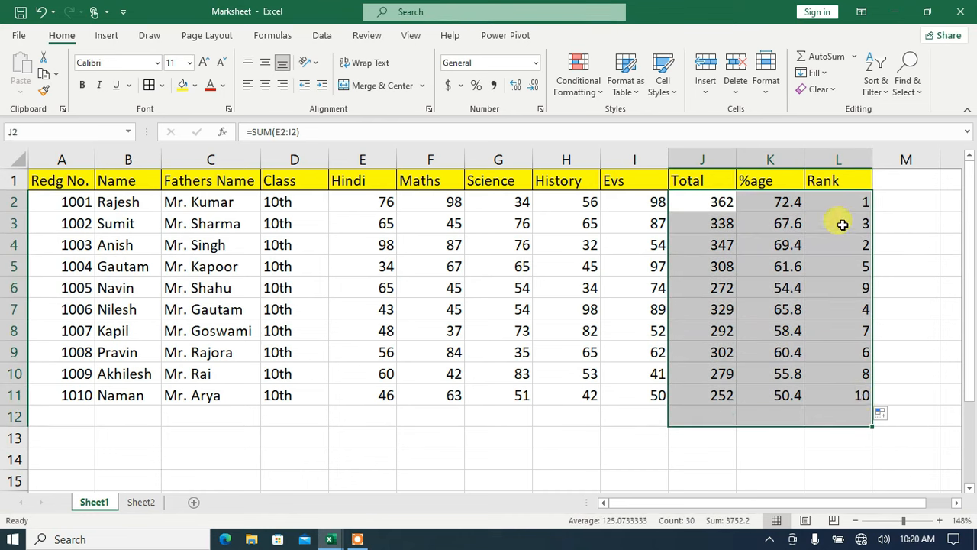
key(Delete)
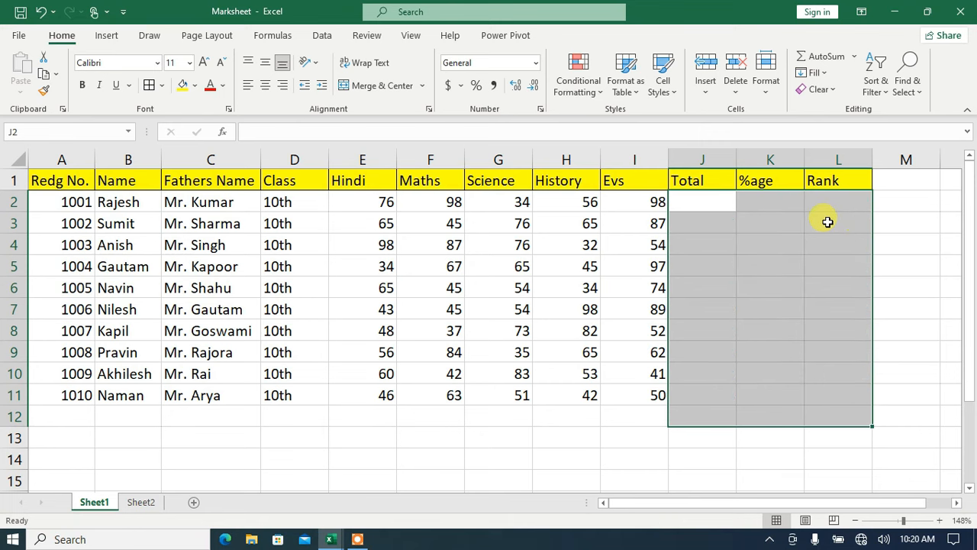
Enter the formula =sum(E2:I2) in J2 for the first student's total, and clear the cell again.
click(720, 212)
click(721, 205)
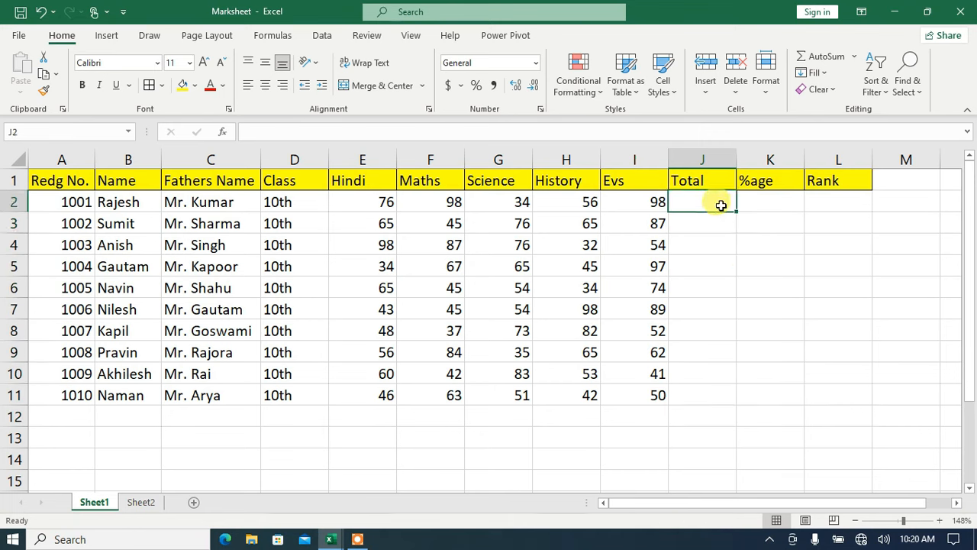
text(=)
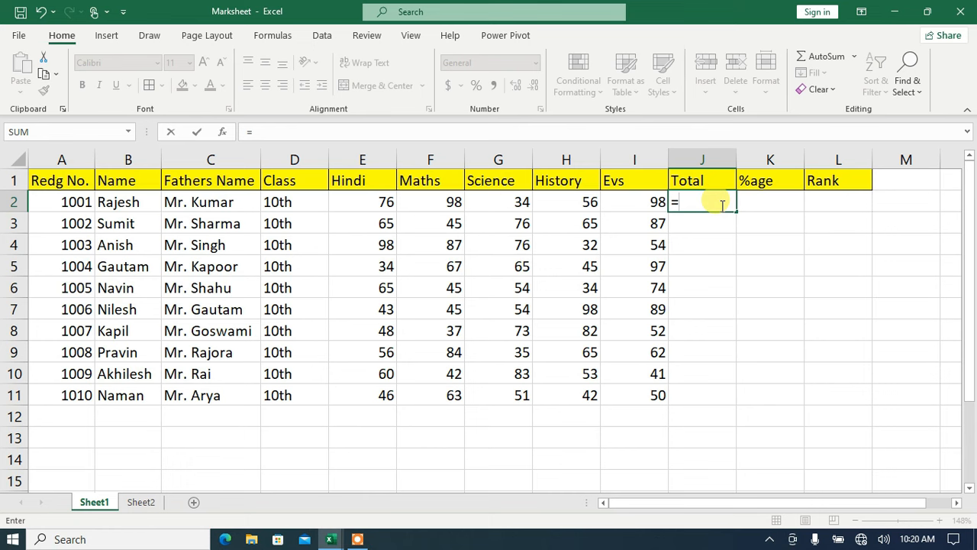
text(sum()
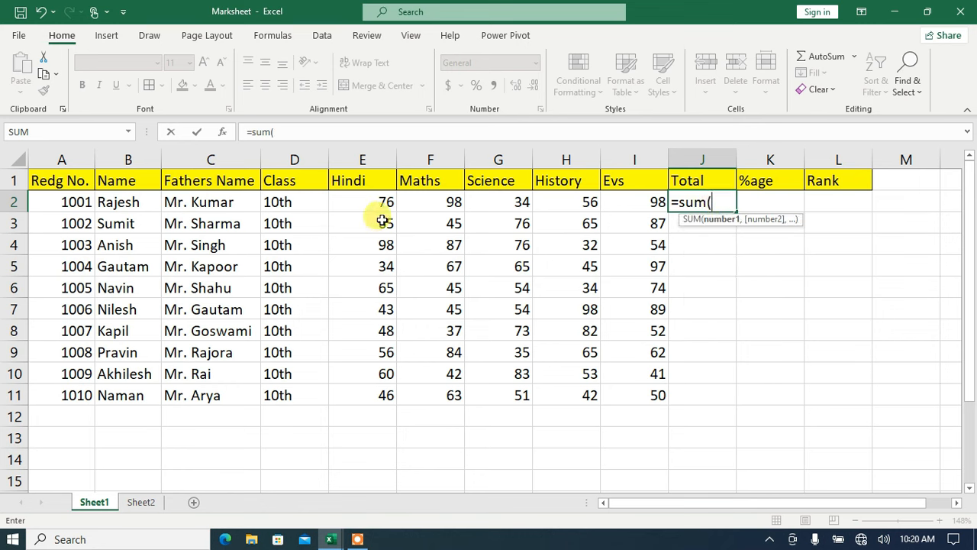
drag(378, 203, 629, 202)
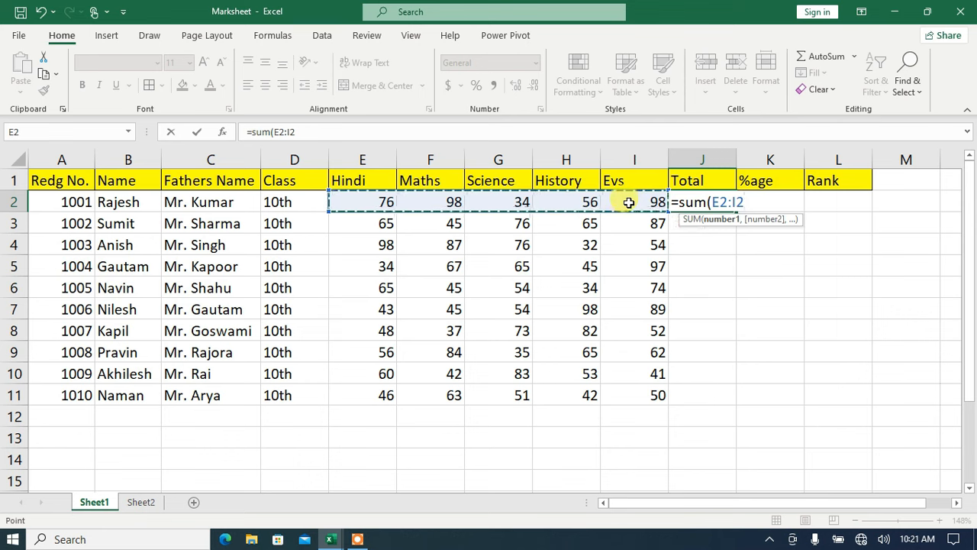
text())
key(Return)
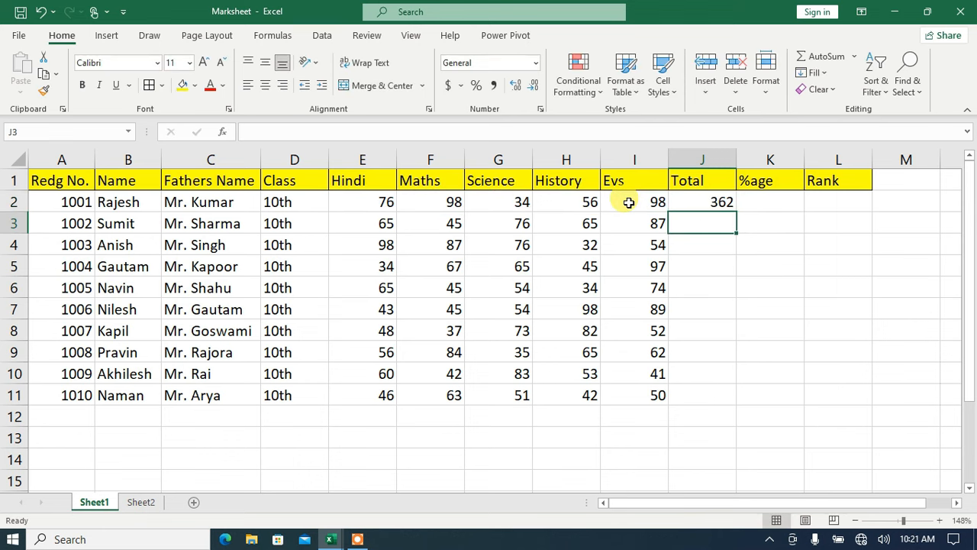
click(697, 199)
key(Delete)
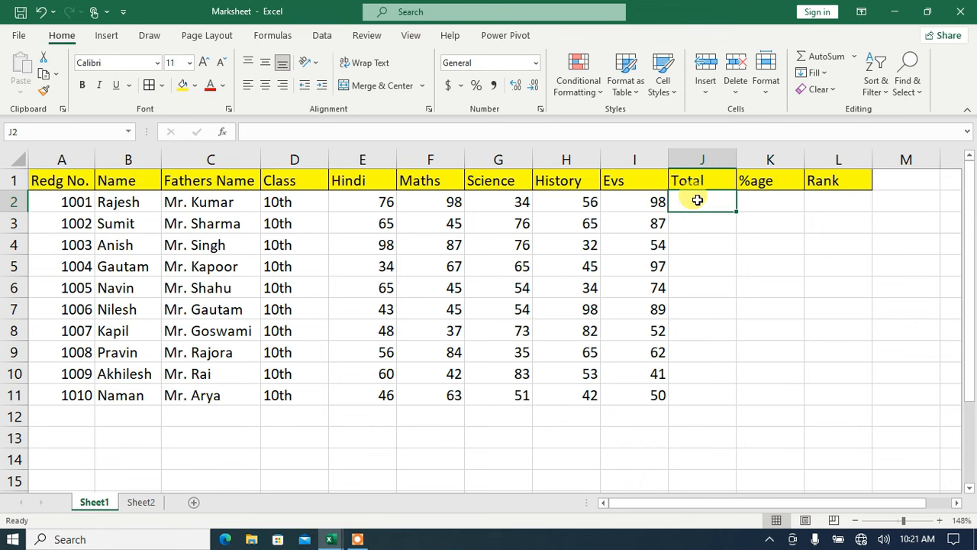
AutoSum the subject marks E2:I2 into J2 and fill the formula down to J11.
click(815, 61)
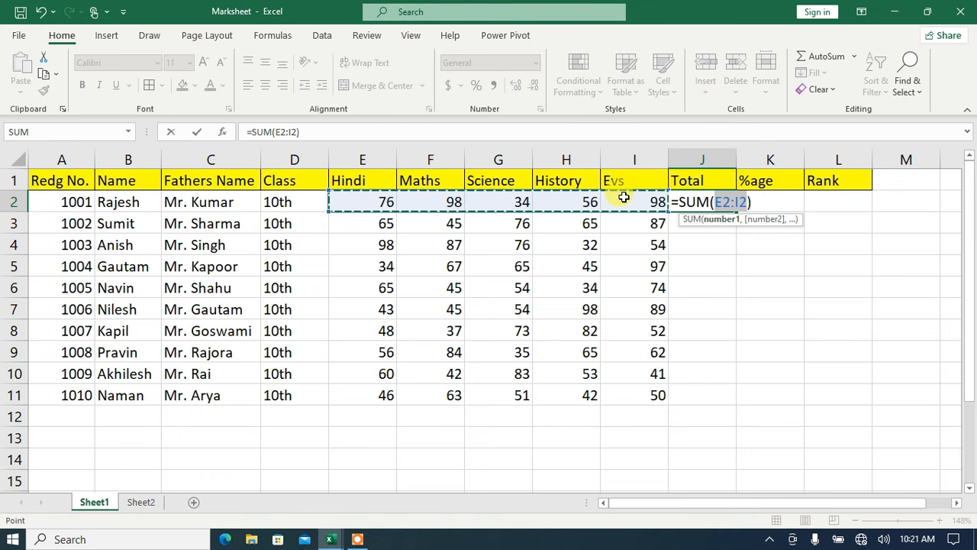
drag(358, 203, 625, 203)
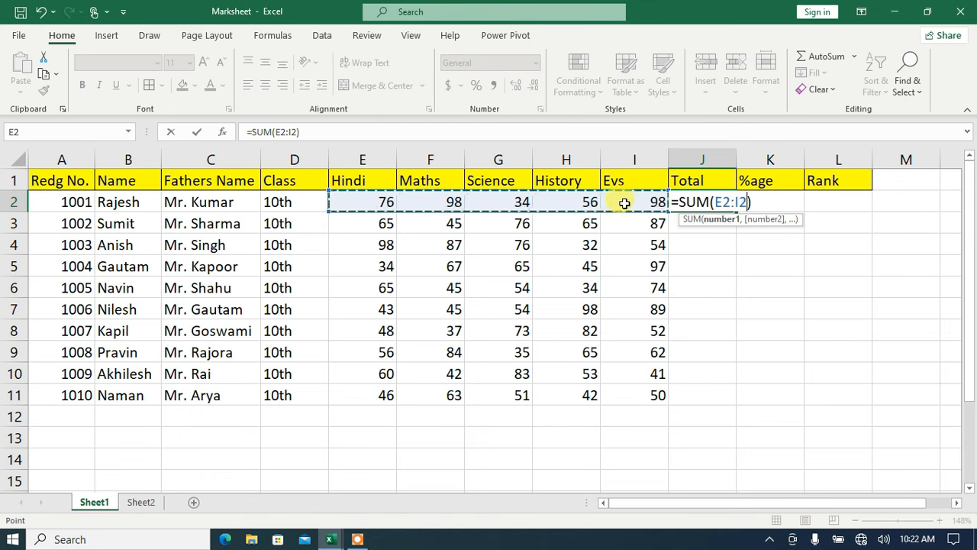
key(Return)
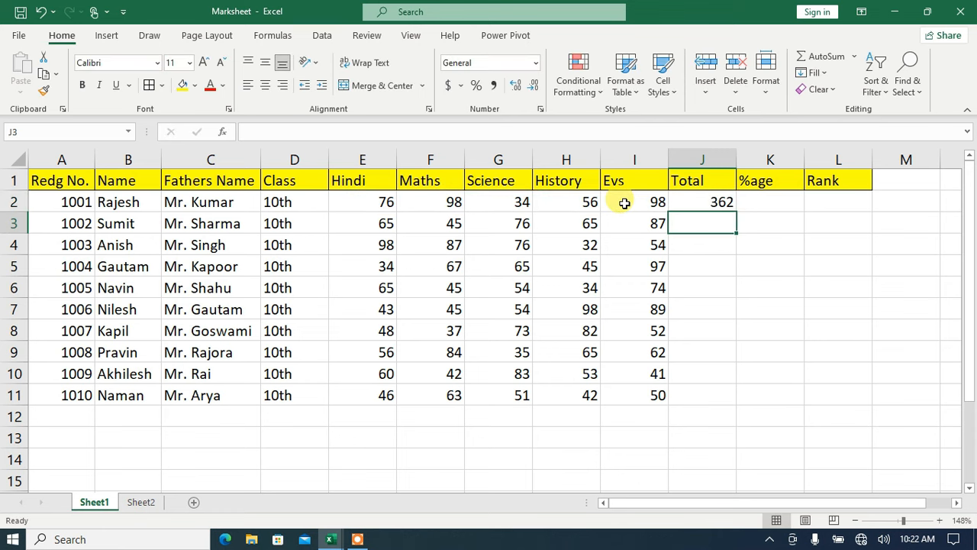
click(704, 202)
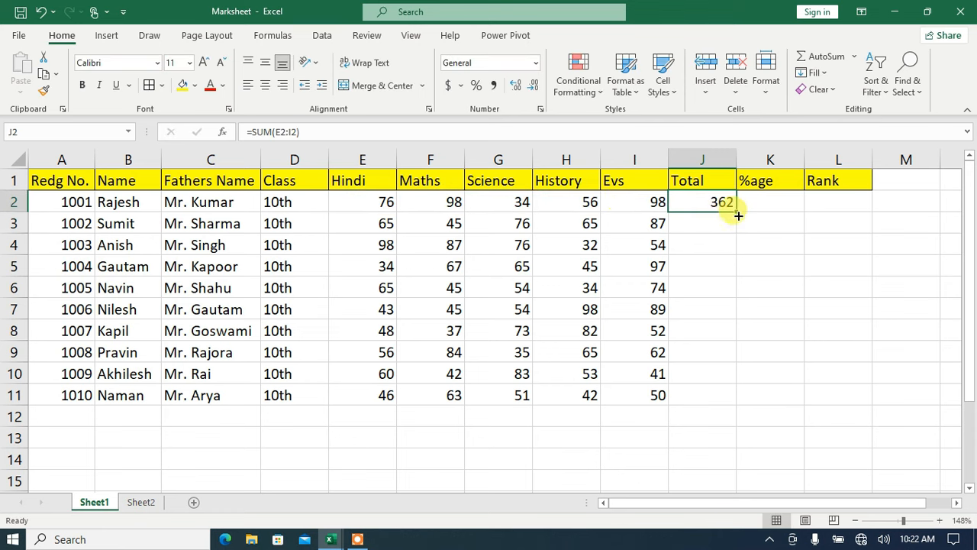
drag(738, 213, 724, 399)
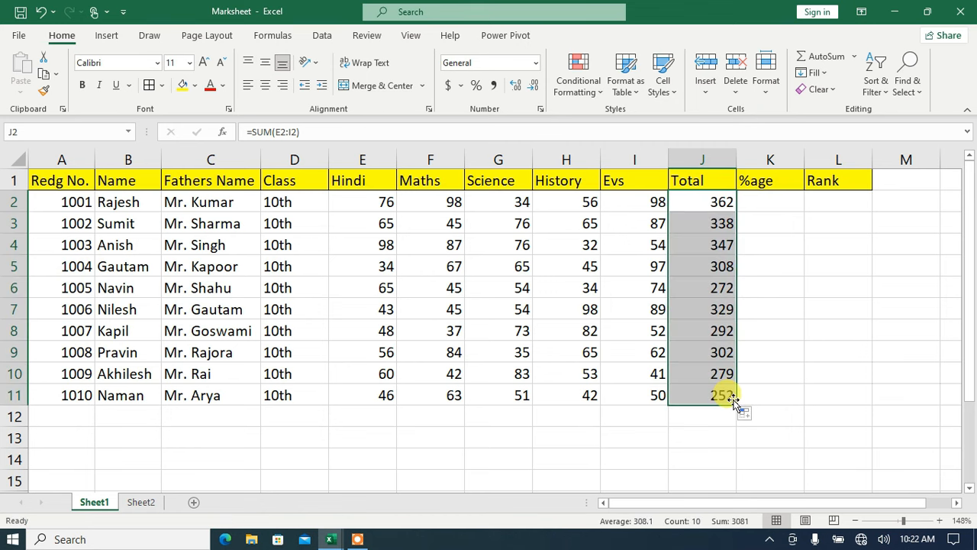
Enter the percentage formula =J2*100/500 in K2, and undo the entry.
click(774, 203)
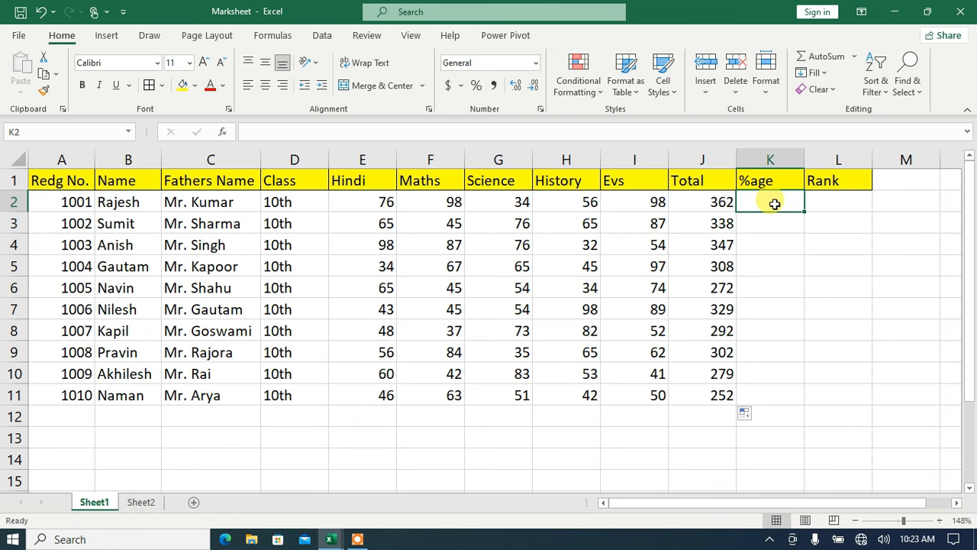
text(=)
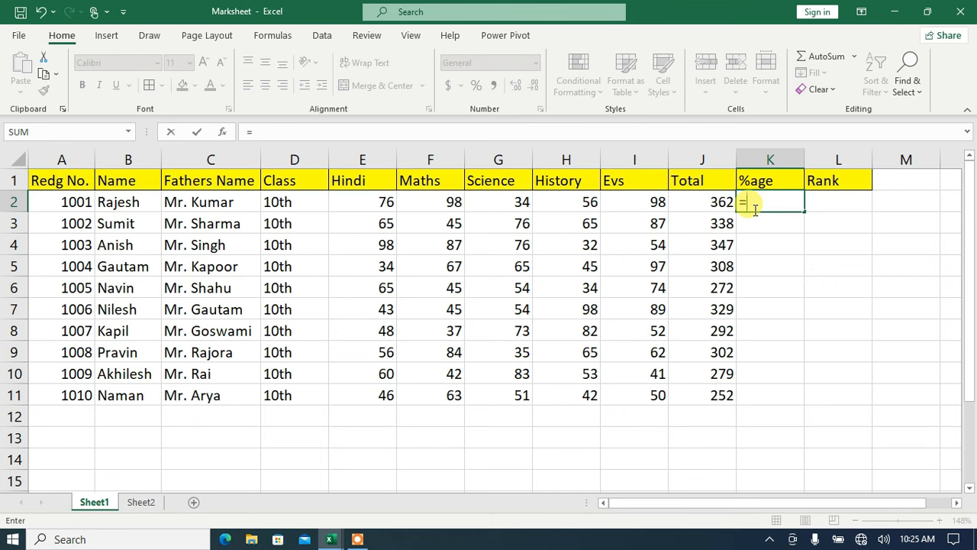
click(709, 203)
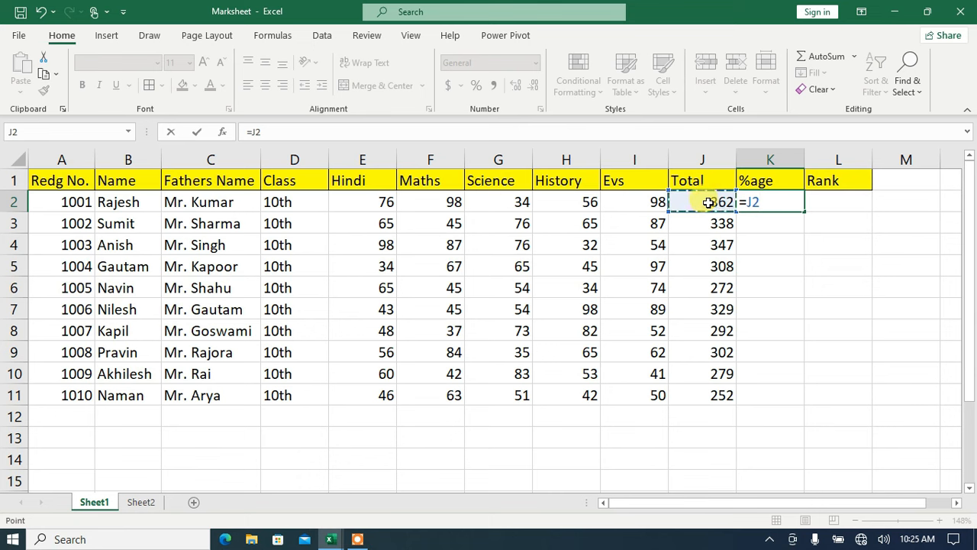
text(*100)
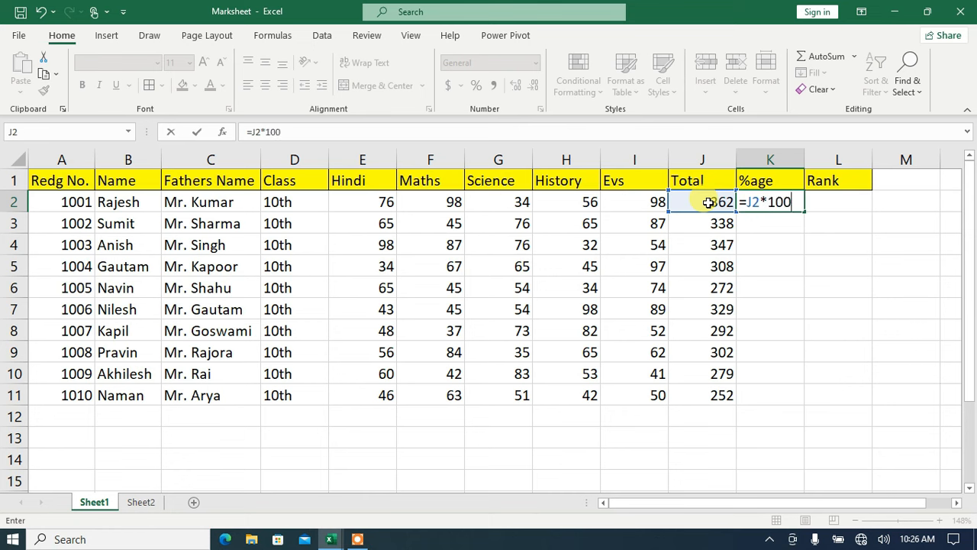
text(/)
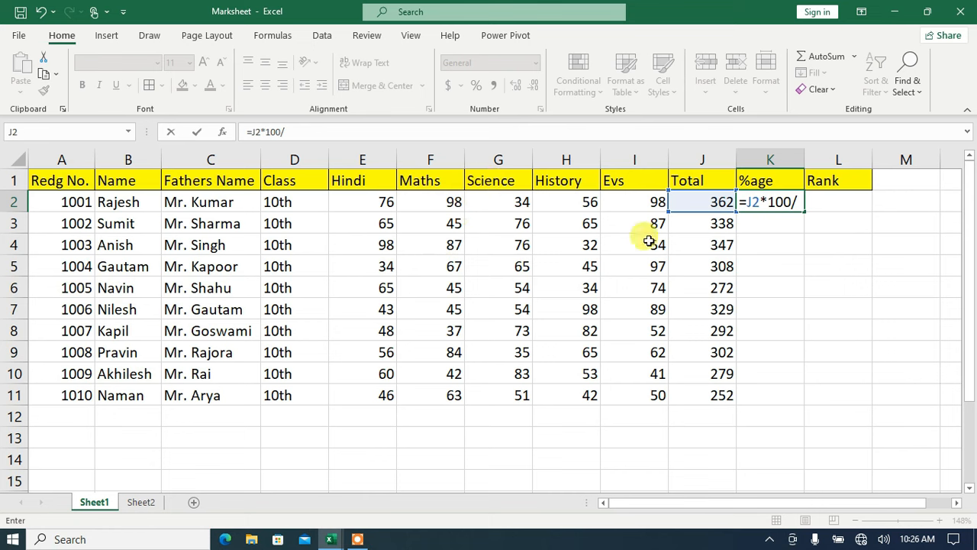
text(500)
key(Return)
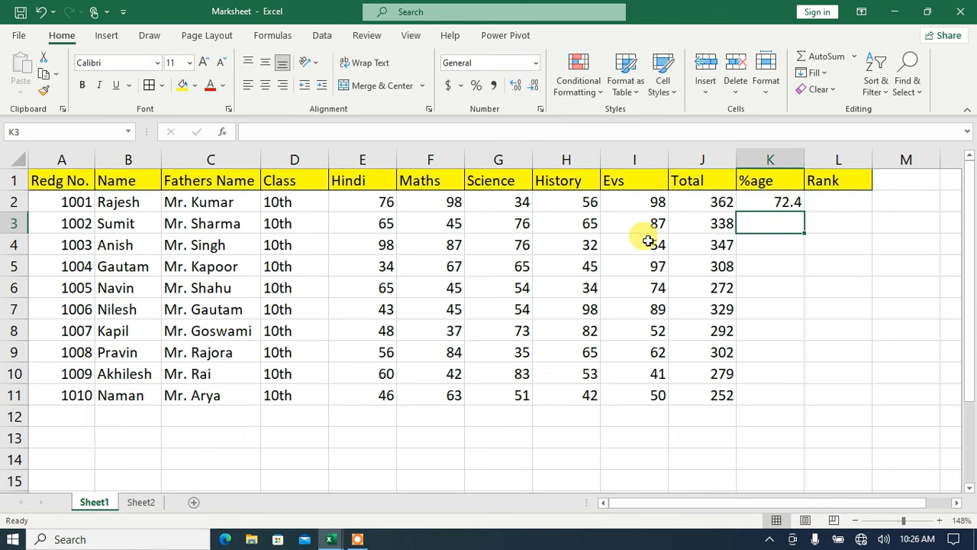
key(ctrl+z)
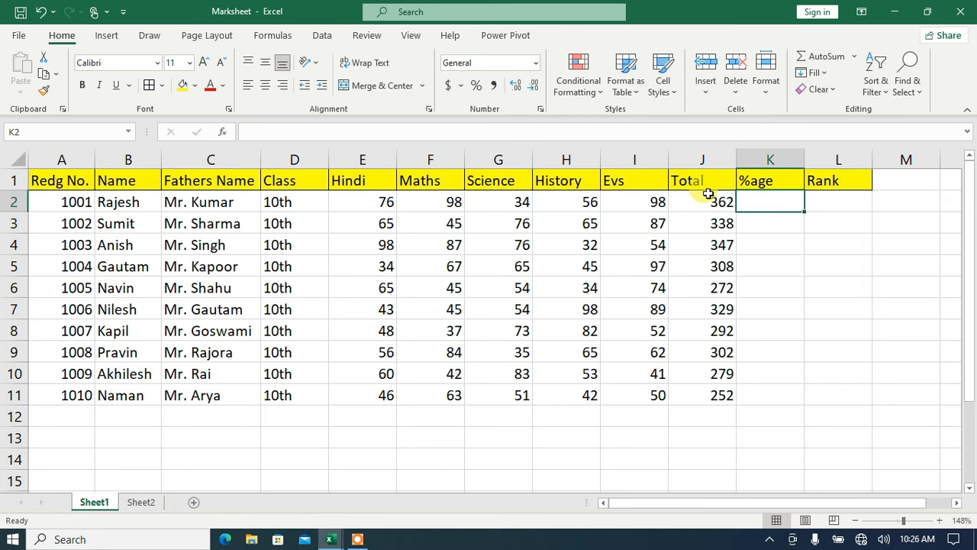
Insert the automatic AVERAGE function in K2 over the marks E2:I2 and fill it down to K11.
click(855, 57)
click(836, 96)
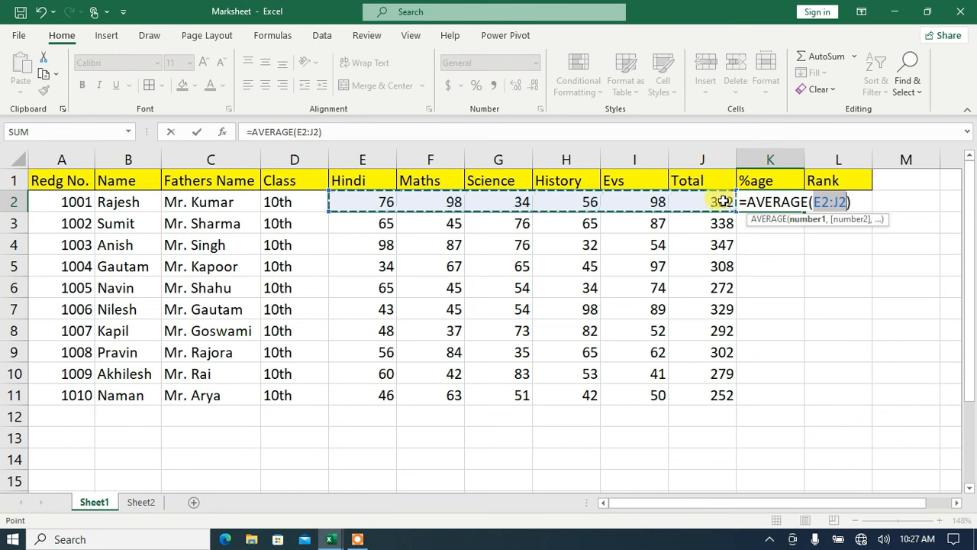
drag(371, 200, 630, 204)
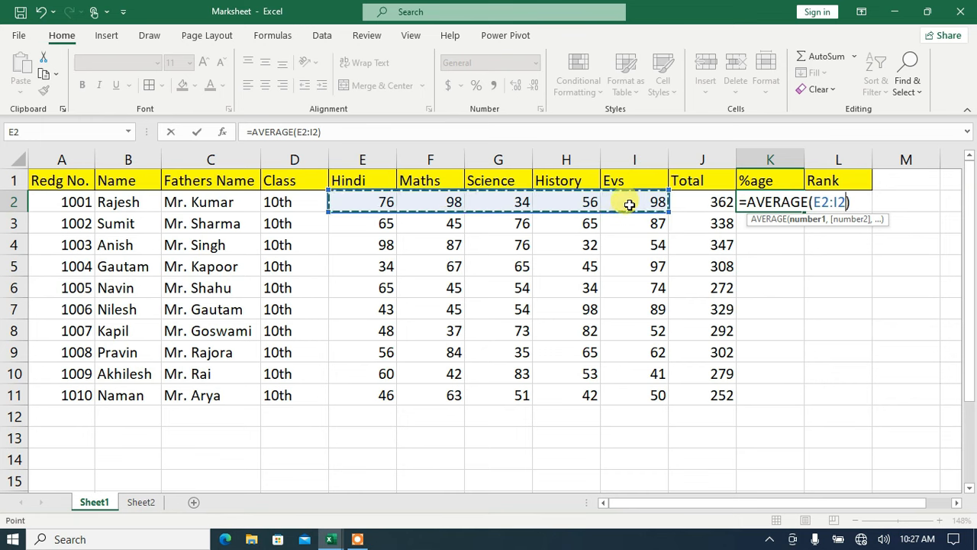
key(Return)
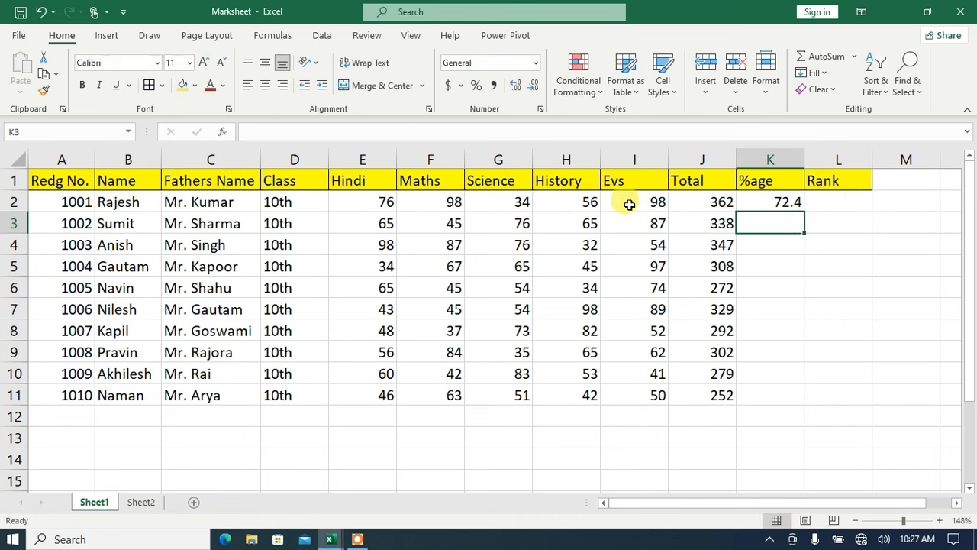
click(763, 202)
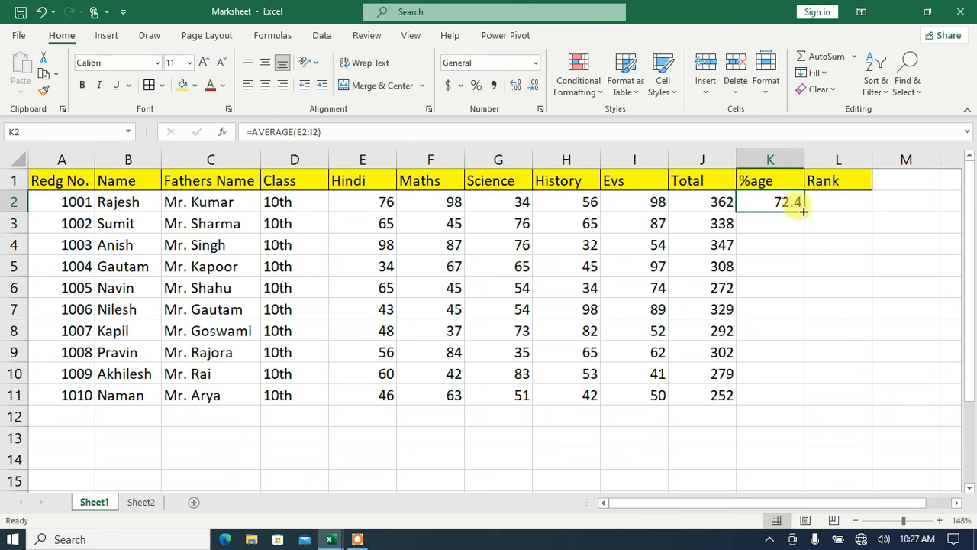
drag(805, 211, 803, 390)
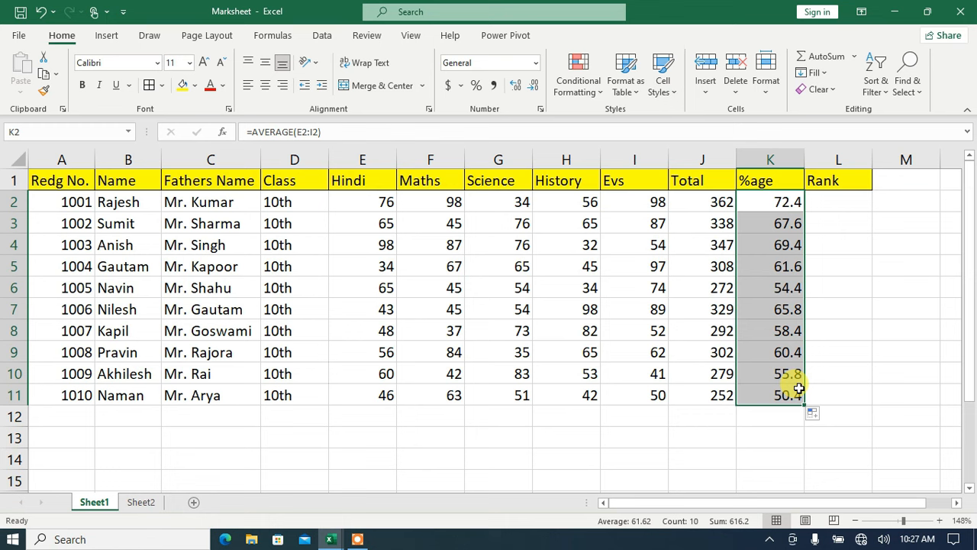
Rank the first student's total in descending order by entering =rank(J2,J2:J11,0) in L2.
click(859, 211)
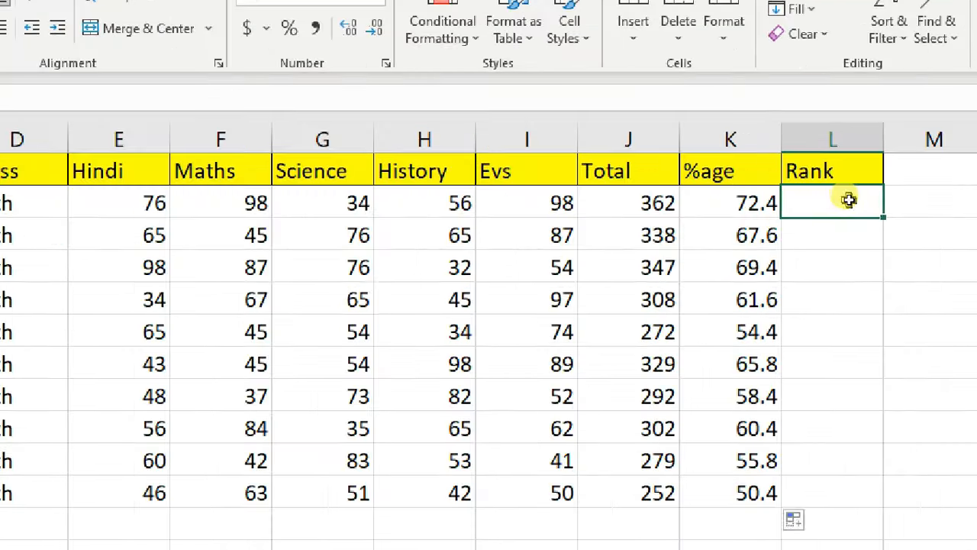
text(=)
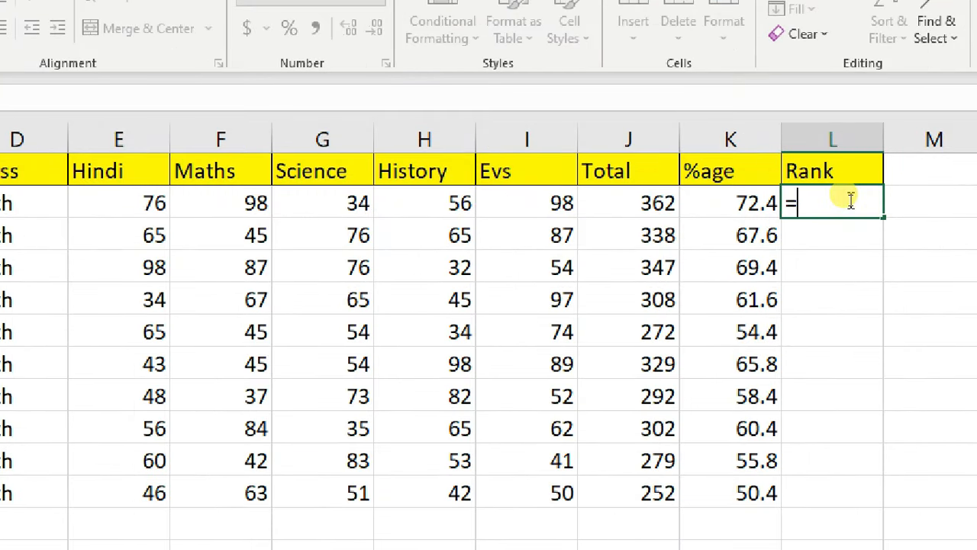
text(ra)
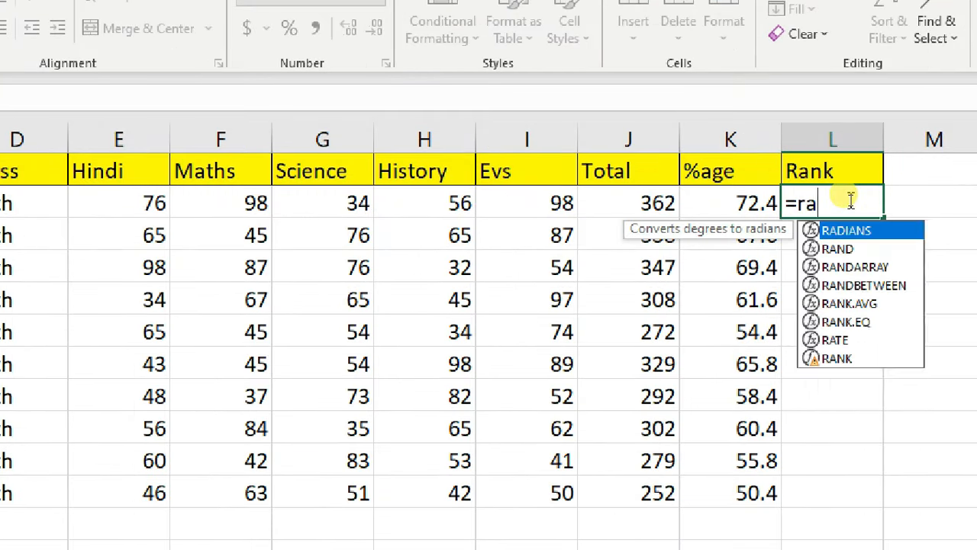
text(nk()
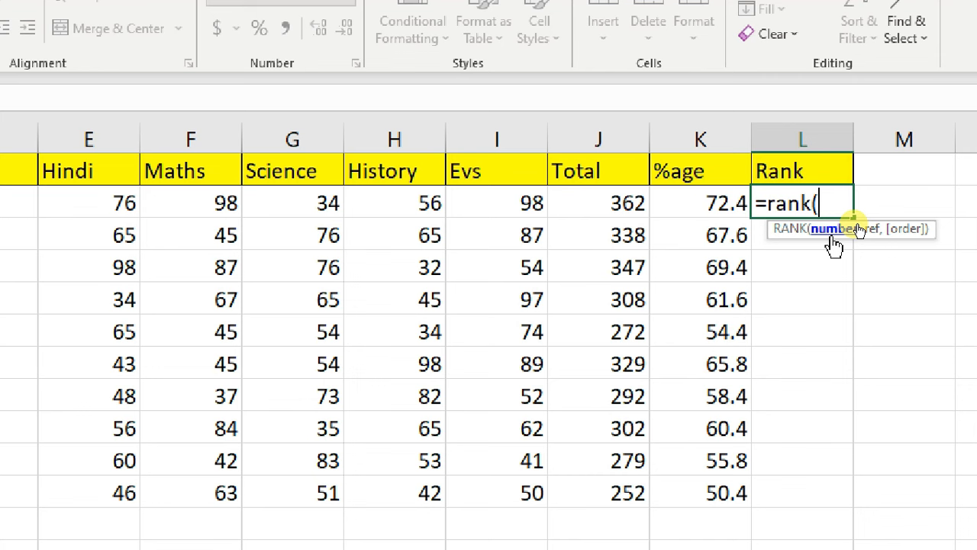
click(610, 202)
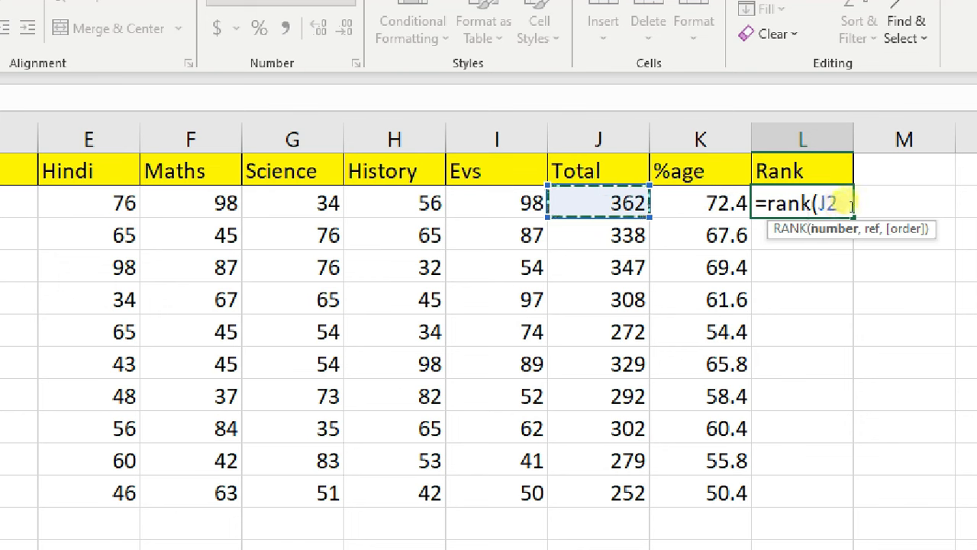
text(,)
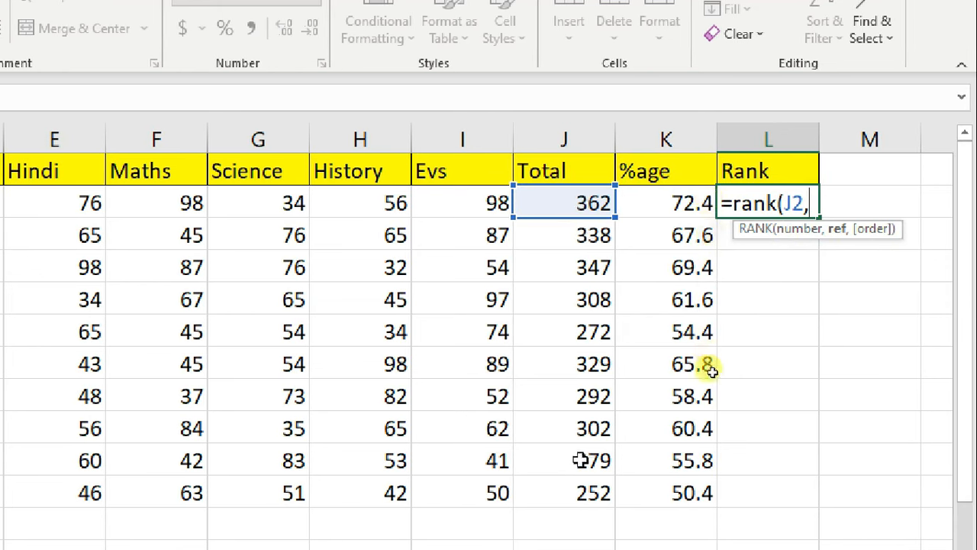
drag(551, 203, 558, 480)
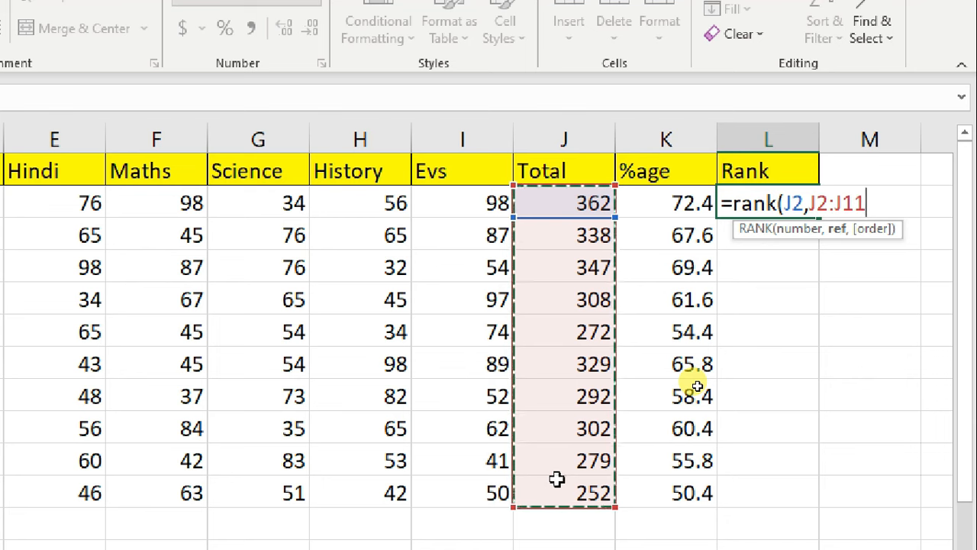
text(,)
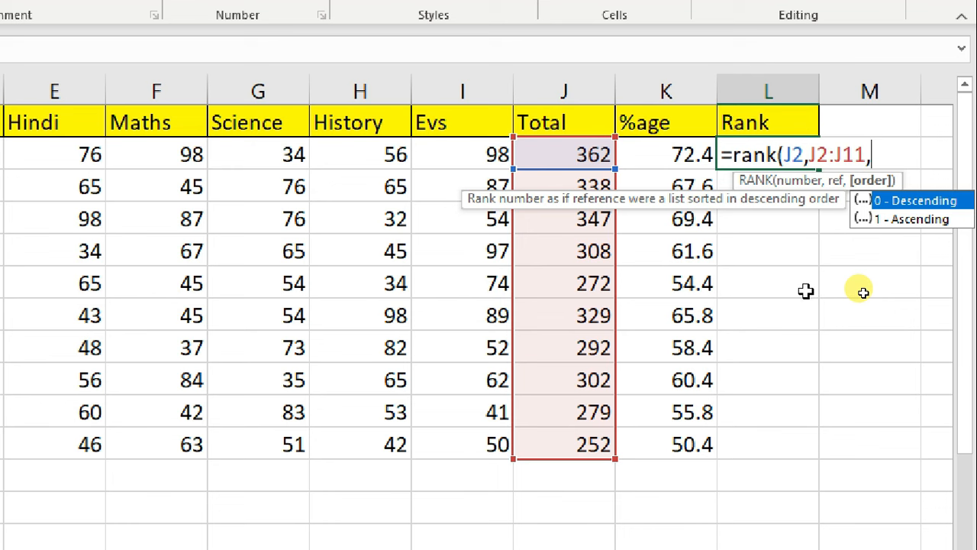
text(0)
text())
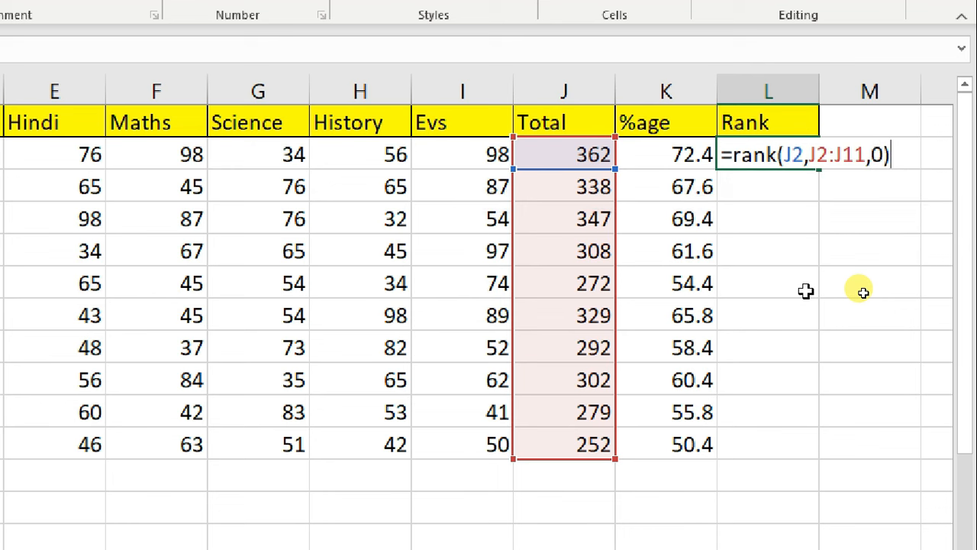
key(Return)
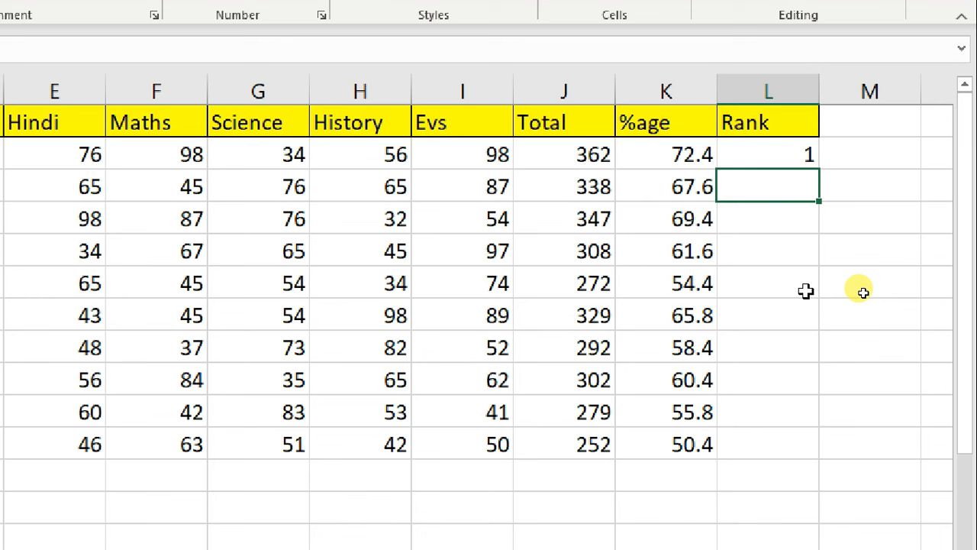
Fill the rank formula from L2 down to L11 and check the copied ranges in L3 and L4.
click(790, 156)
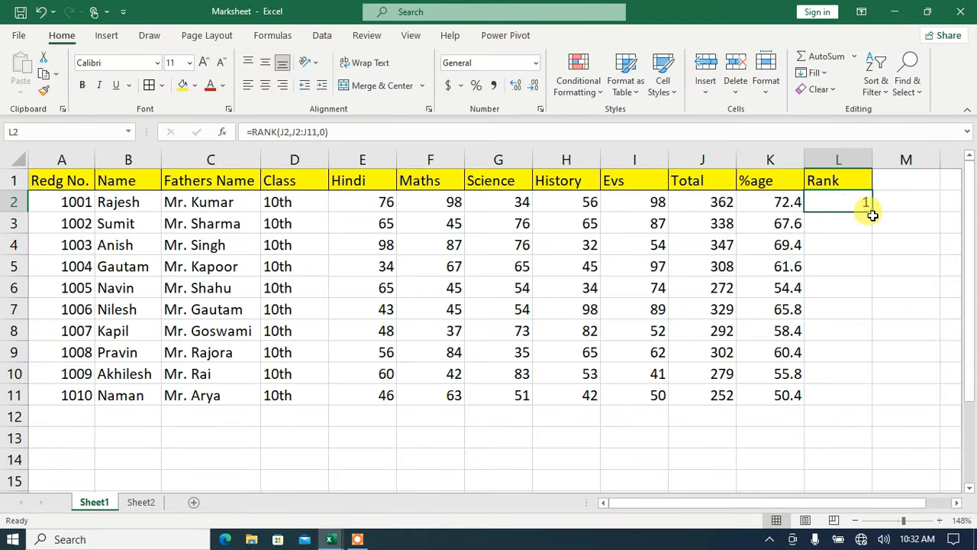
drag(874, 214, 862, 397)
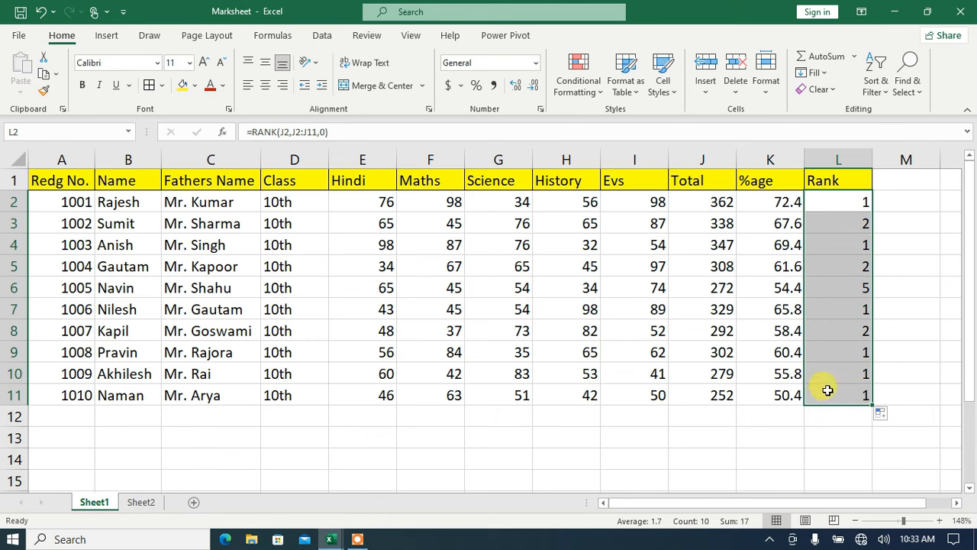
click(859, 211)
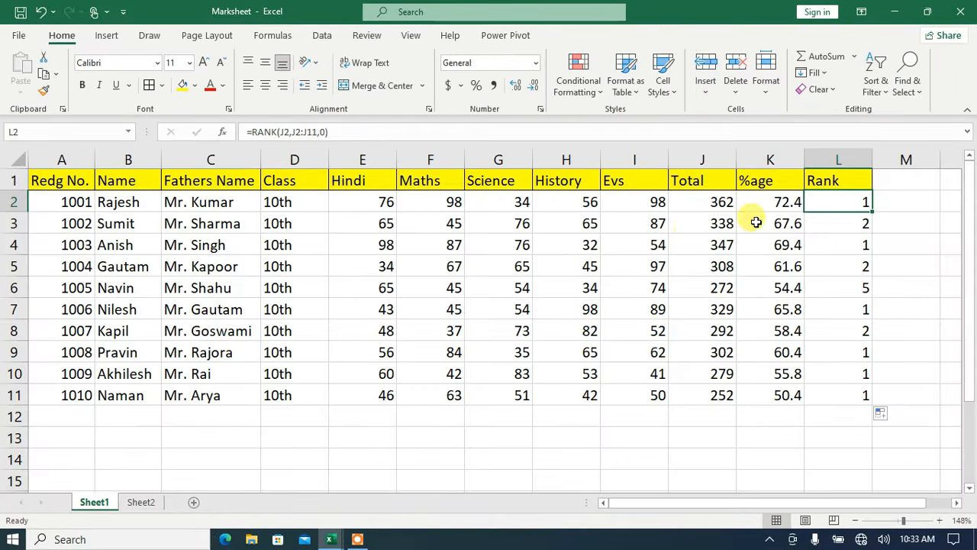
click(838, 223)
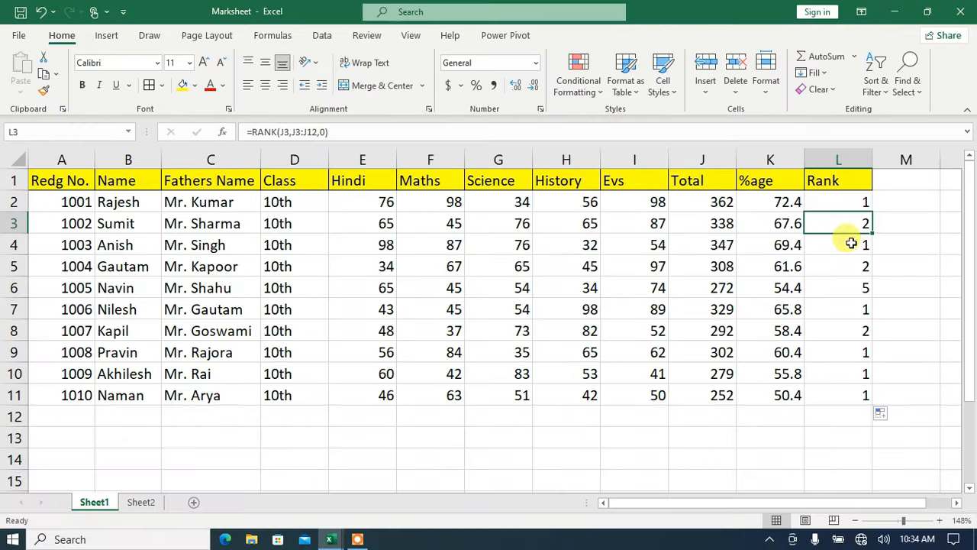
click(852, 244)
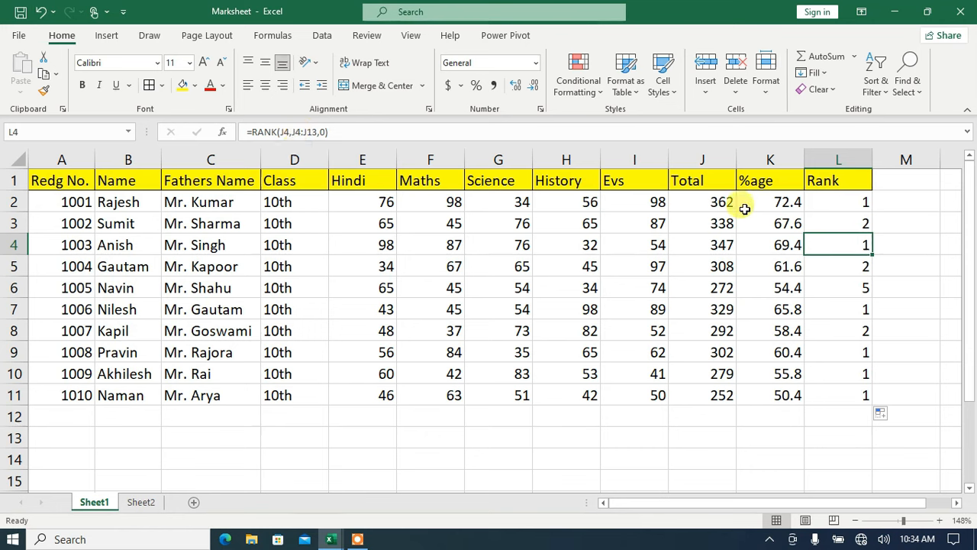
Lock the rows of the ranking range in L2 so the formula reads =RANK(J2,J$2:J$11,0).
click(838, 201)
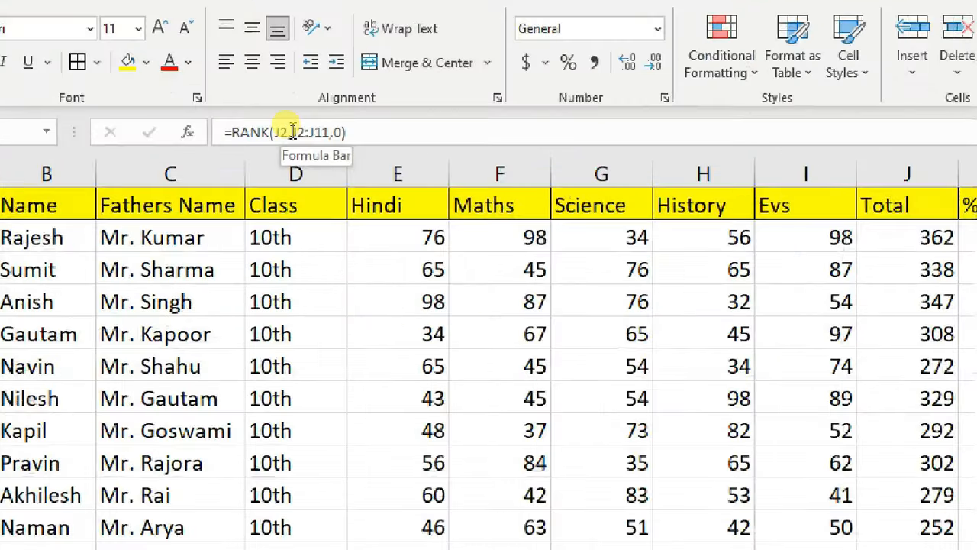
click(295, 131)
click(298, 133)
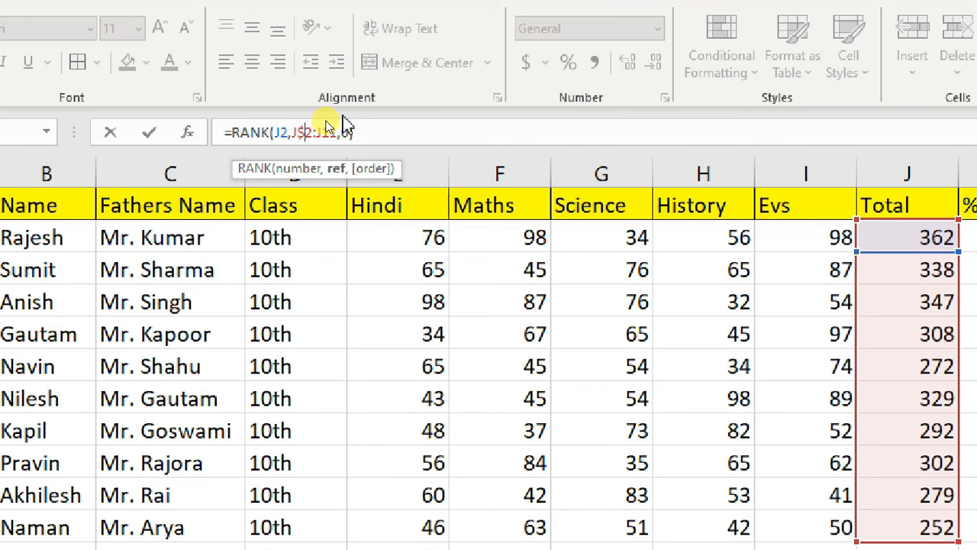
text($)
click(321, 132)
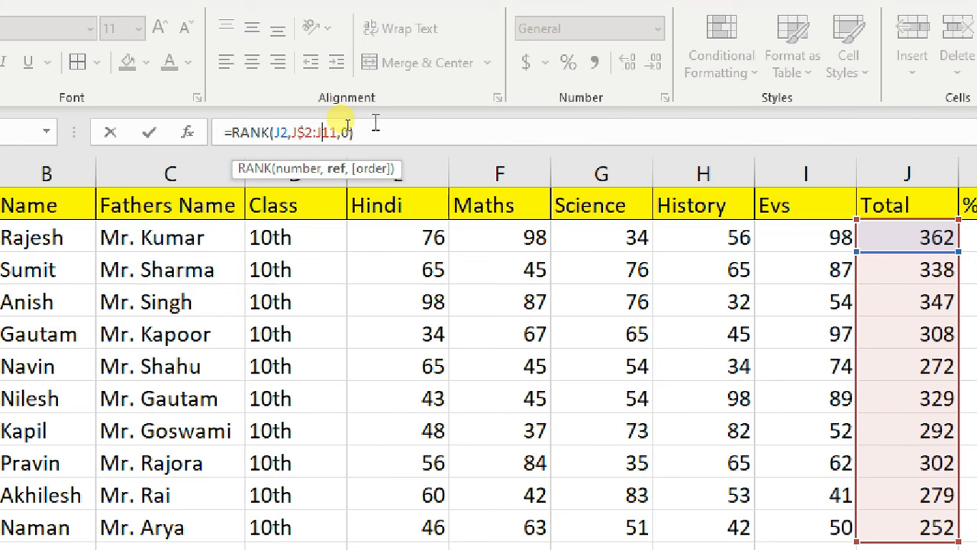
text($)
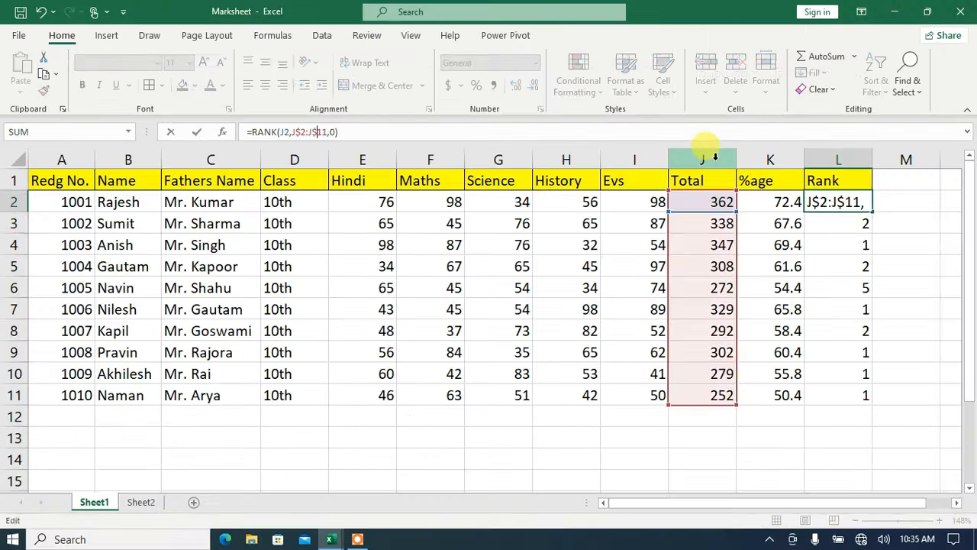
key(Return)
Fill the corrected rank formula from L2 down to L11 for all students.
click(831, 206)
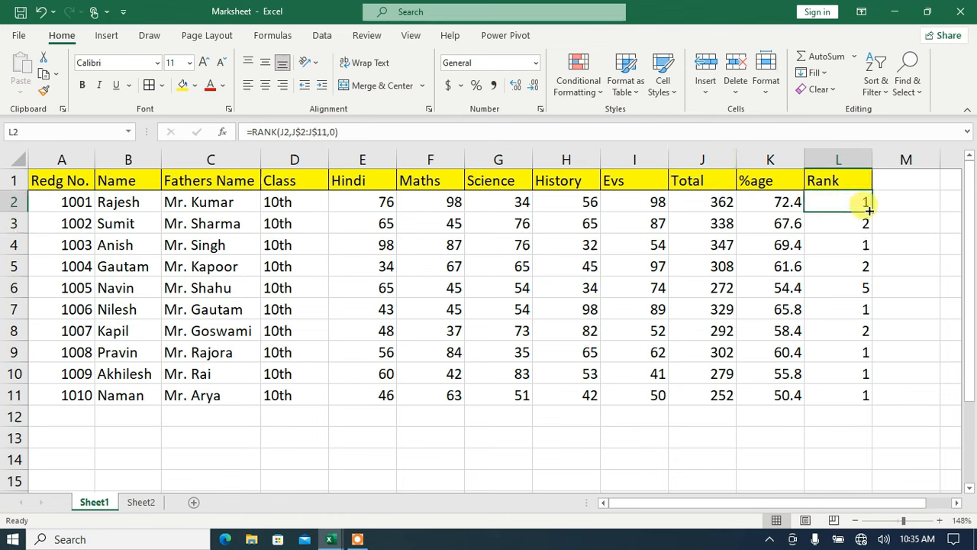
drag(868, 210, 862, 396)
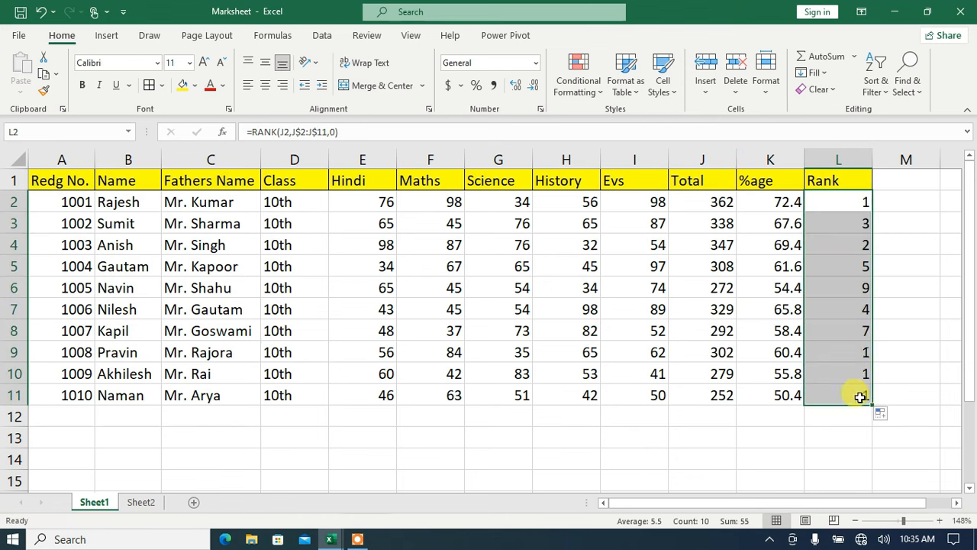
click(889, 435)
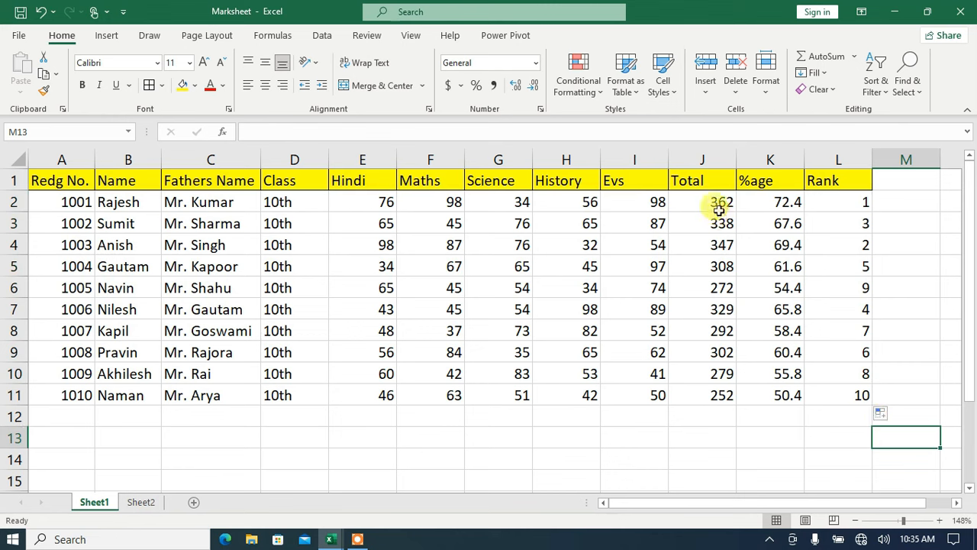